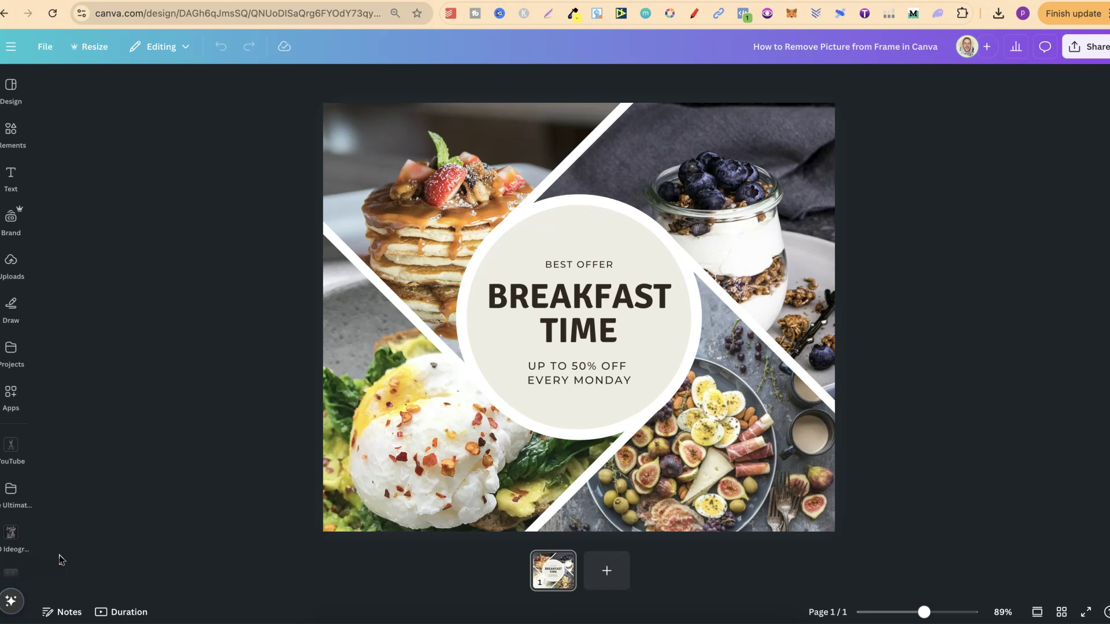
Delete the blueberry yogurt photo from the top-right frame, keeping the empty frame.
click(614, 444)
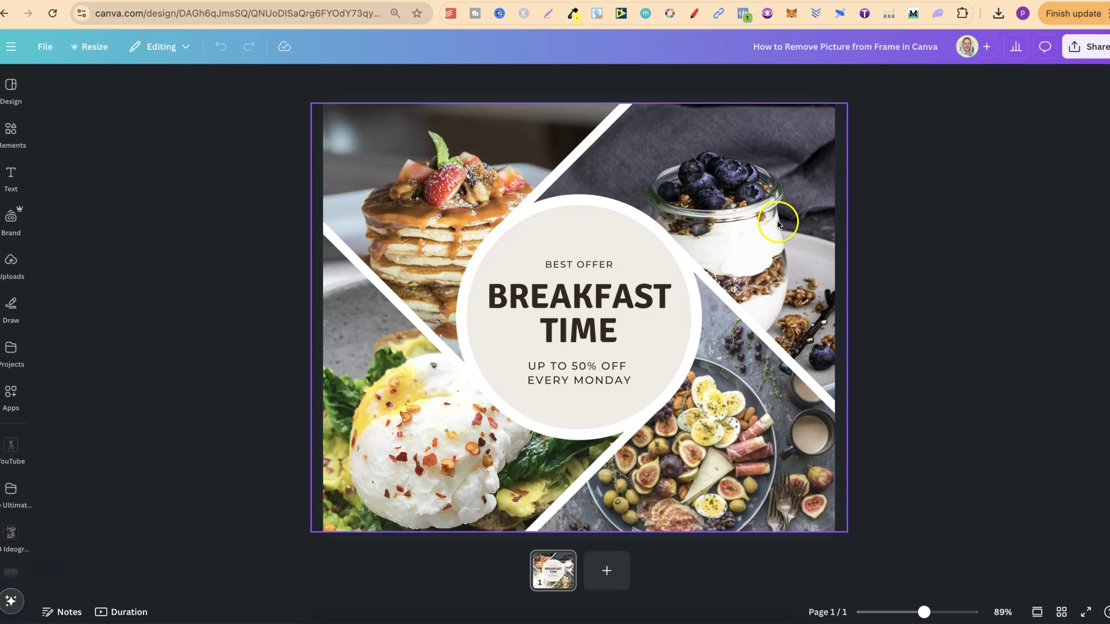
click(920, 266)
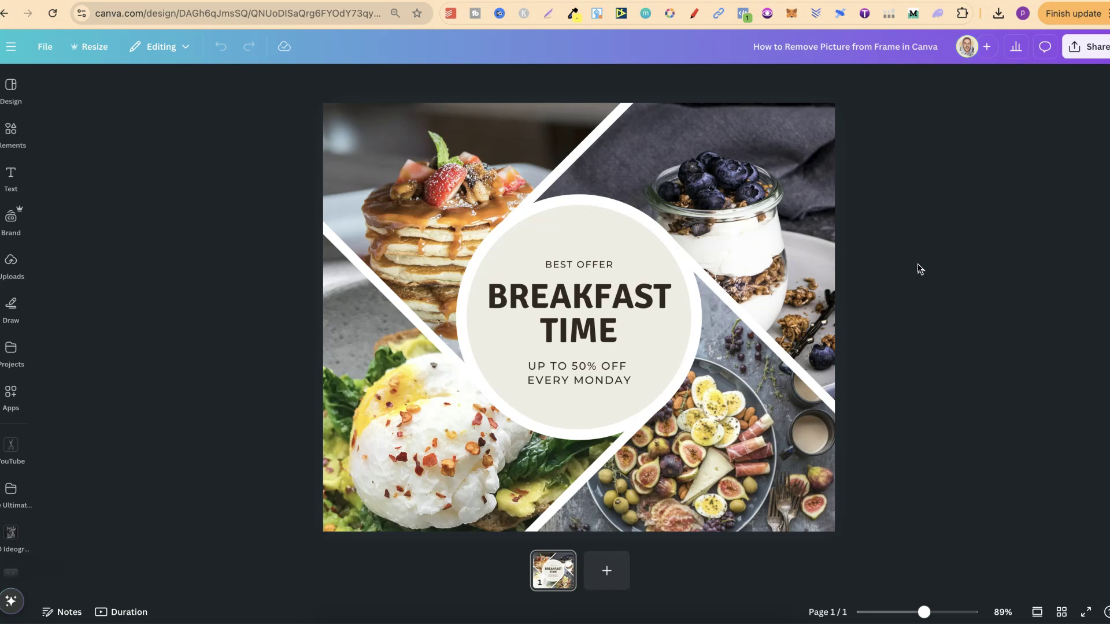
click(762, 172)
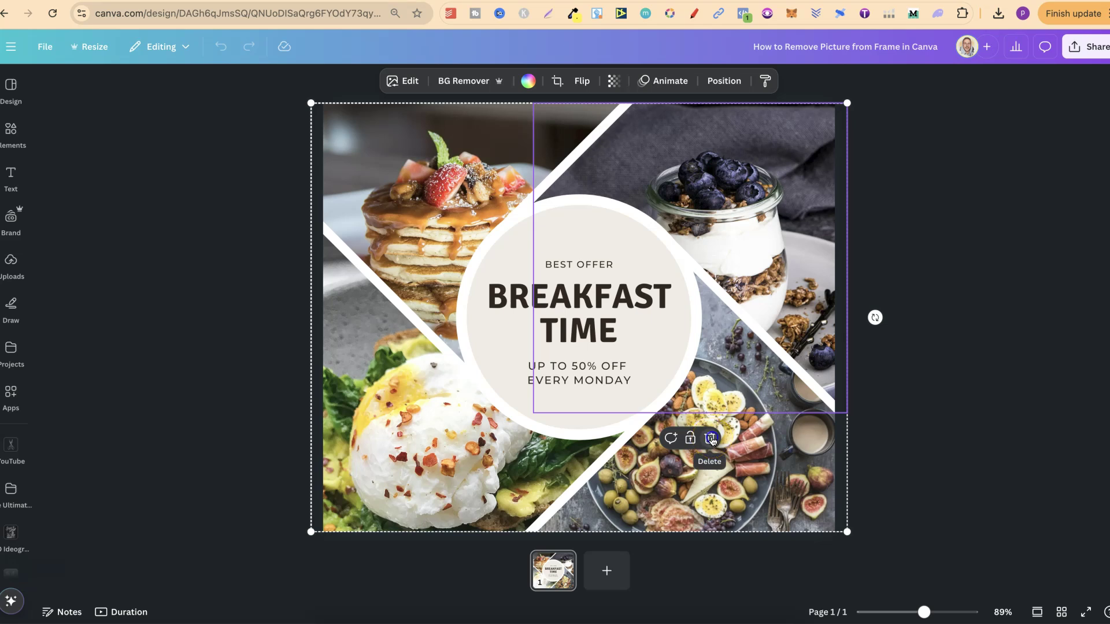
click(711, 439)
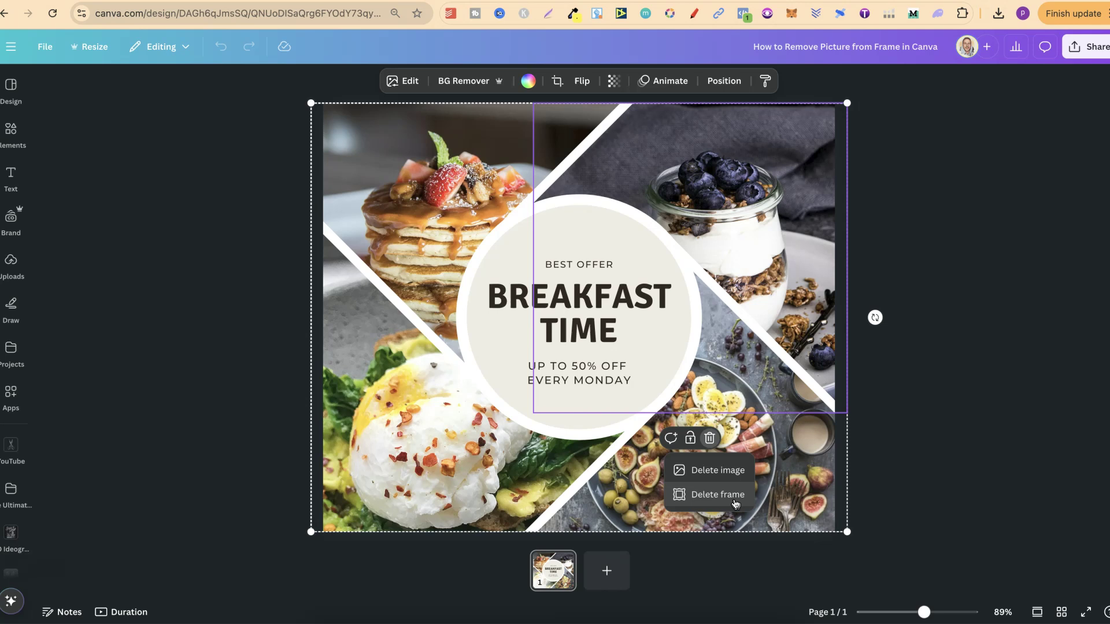
click(731, 471)
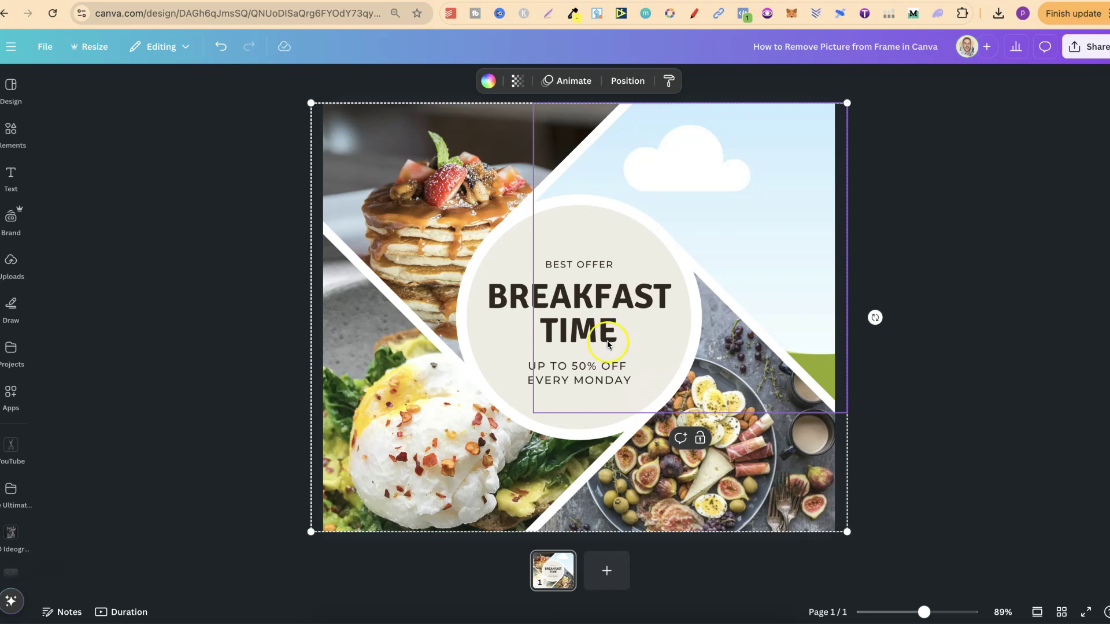
Delete the pancake, poached egg and fig platter photos, keeping their frames, then deselect.
click(438, 184)
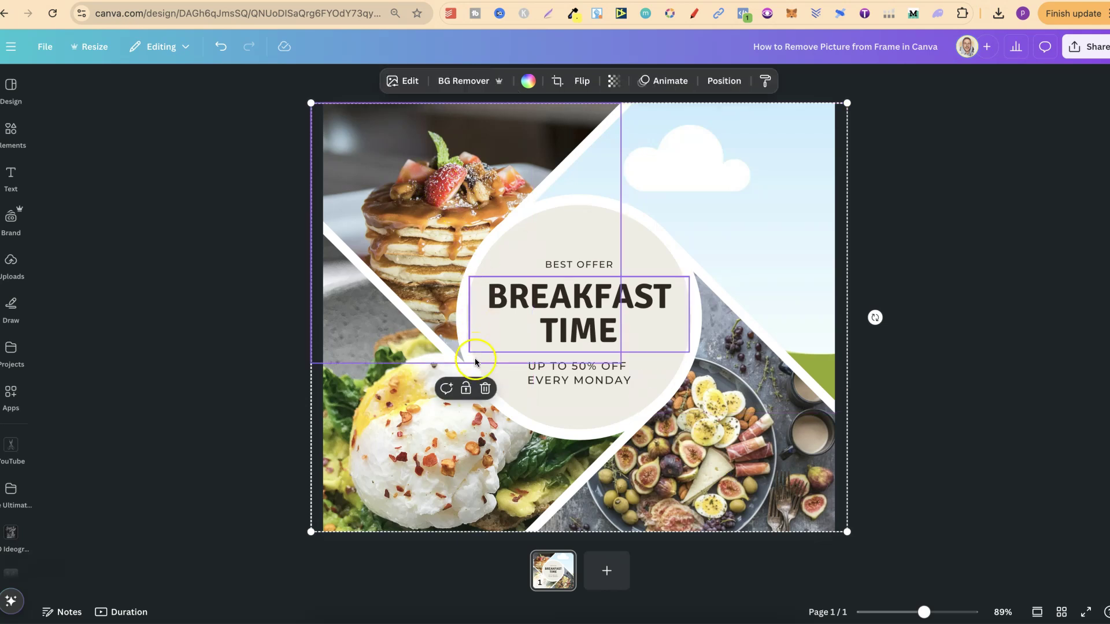
click(485, 388)
click(492, 425)
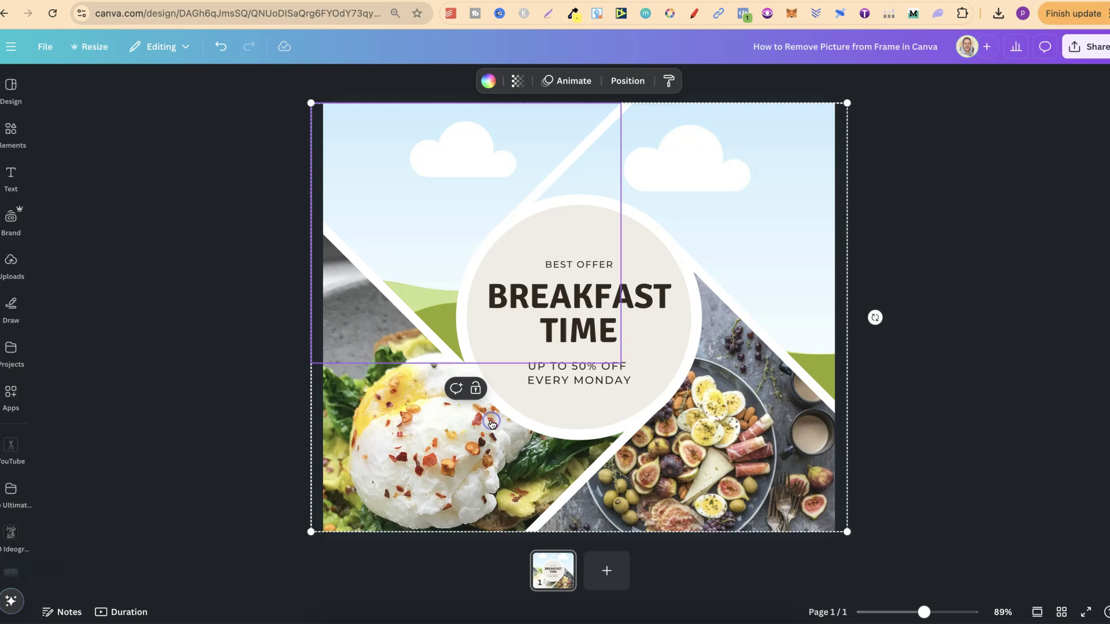
click(474, 256)
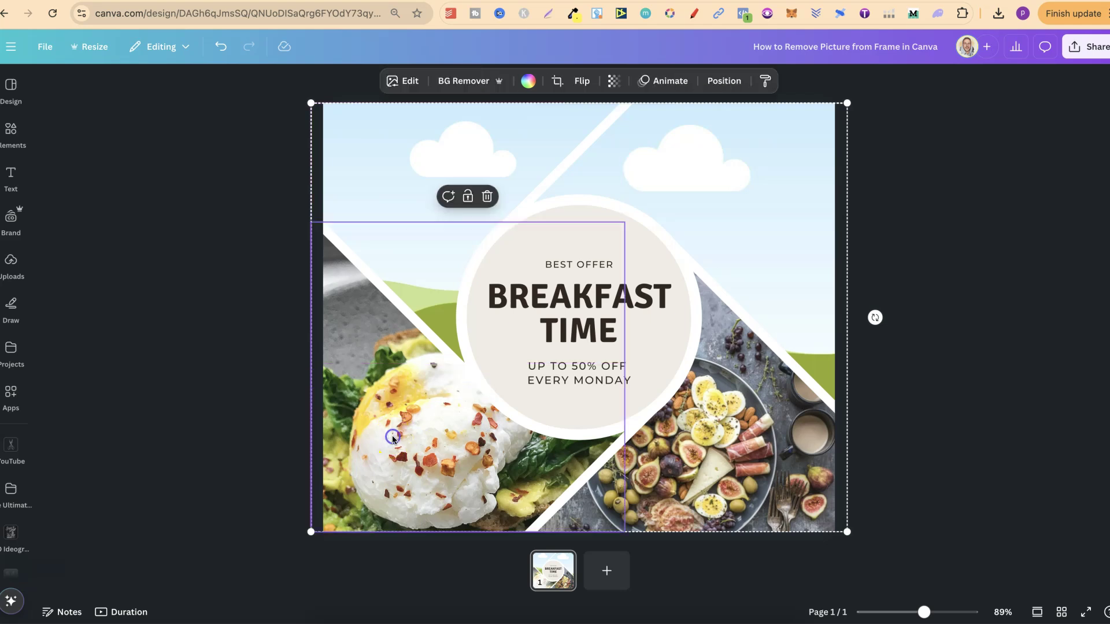
click(487, 196)
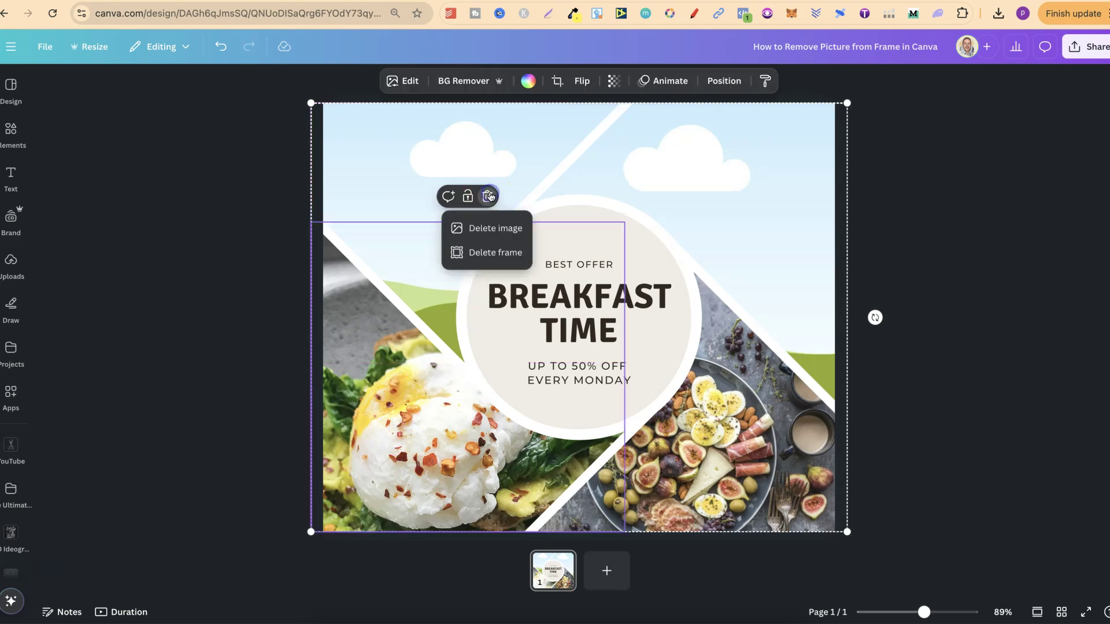
click(495, 229)
click(748, 458)
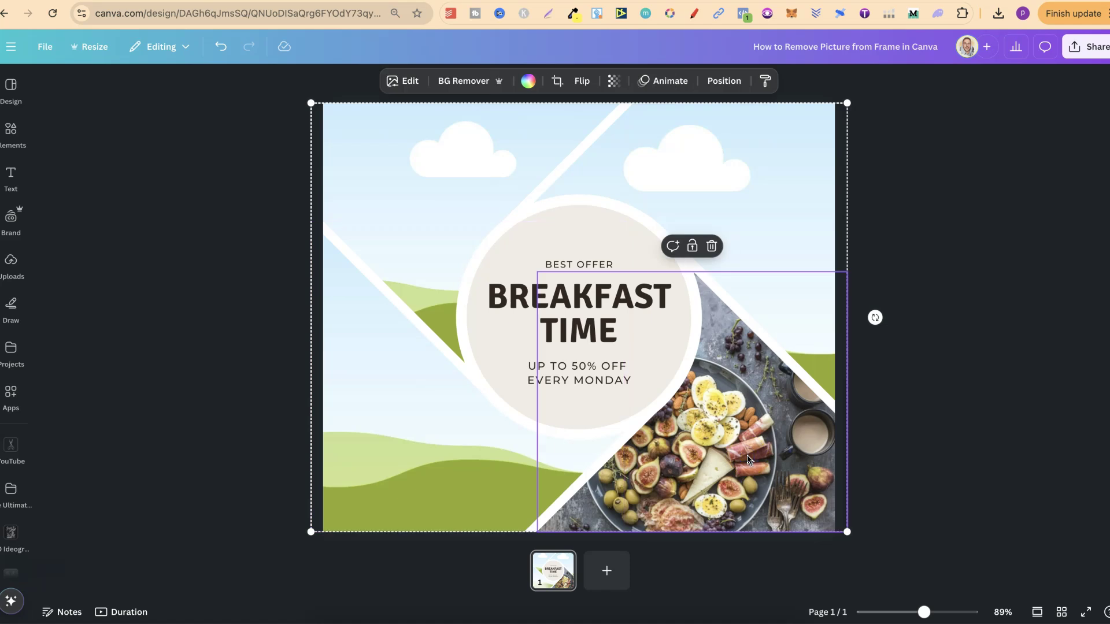
click(712, 246)
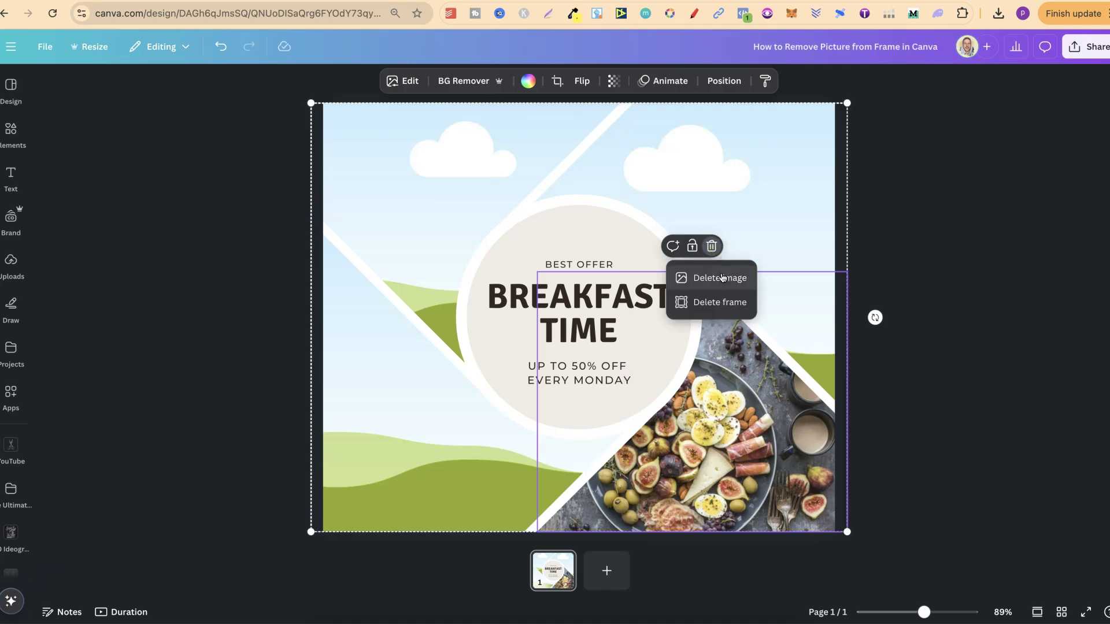
click(720, 277)
click(998, 432)
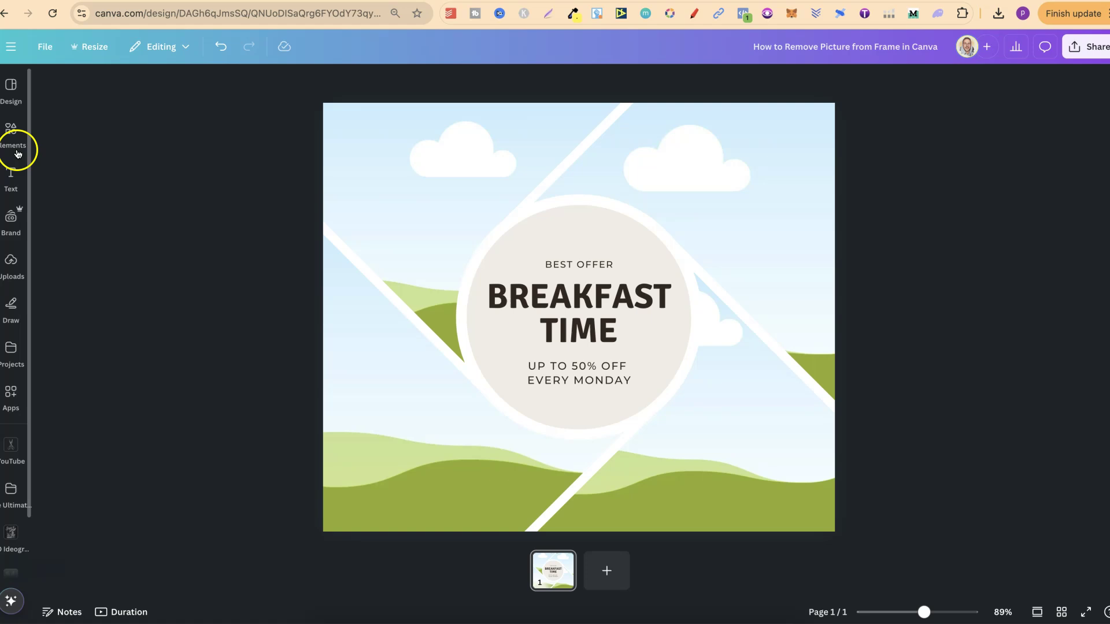
Drag the hillside town image from Elements into the top-left frame.
click(11, 130)
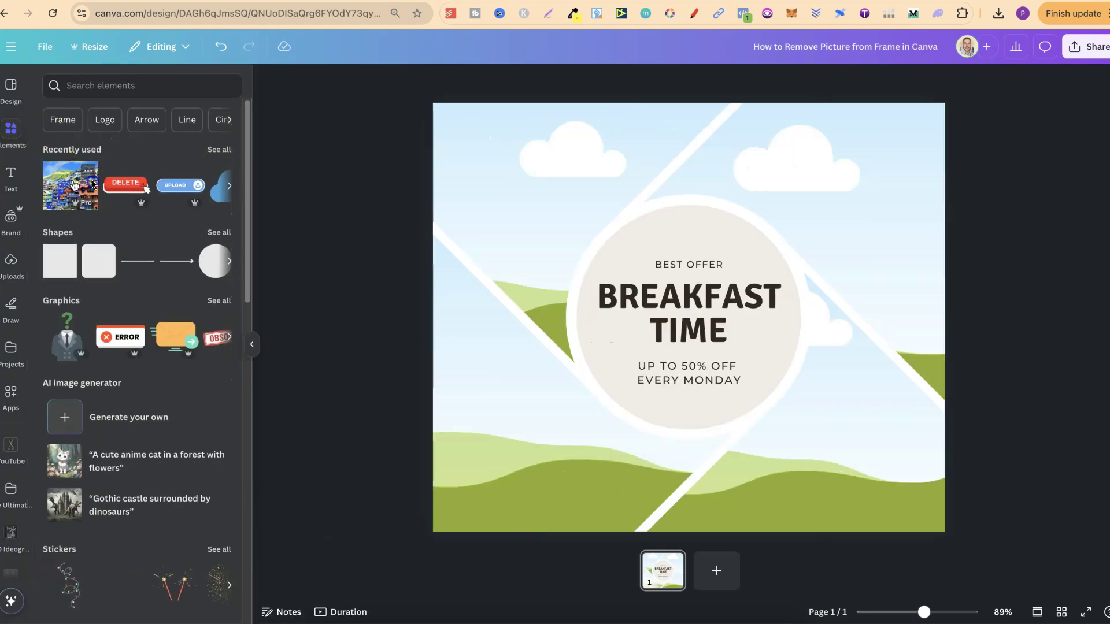
drag(75, 185, 561, 182)
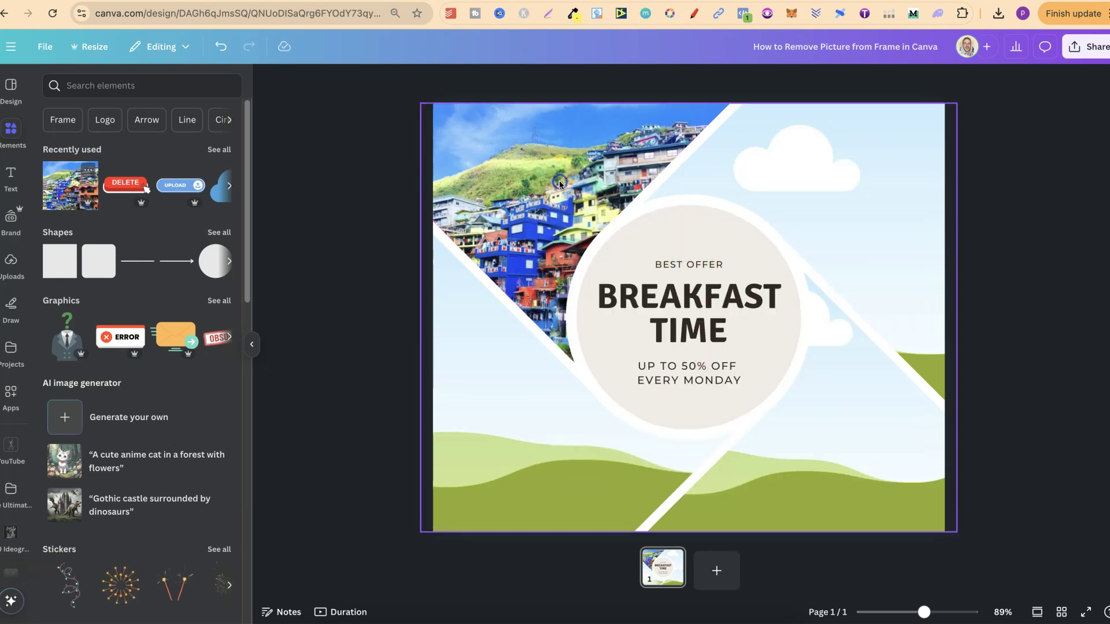
Collapse the Elements side panel to hide the library.
click(255, 348)
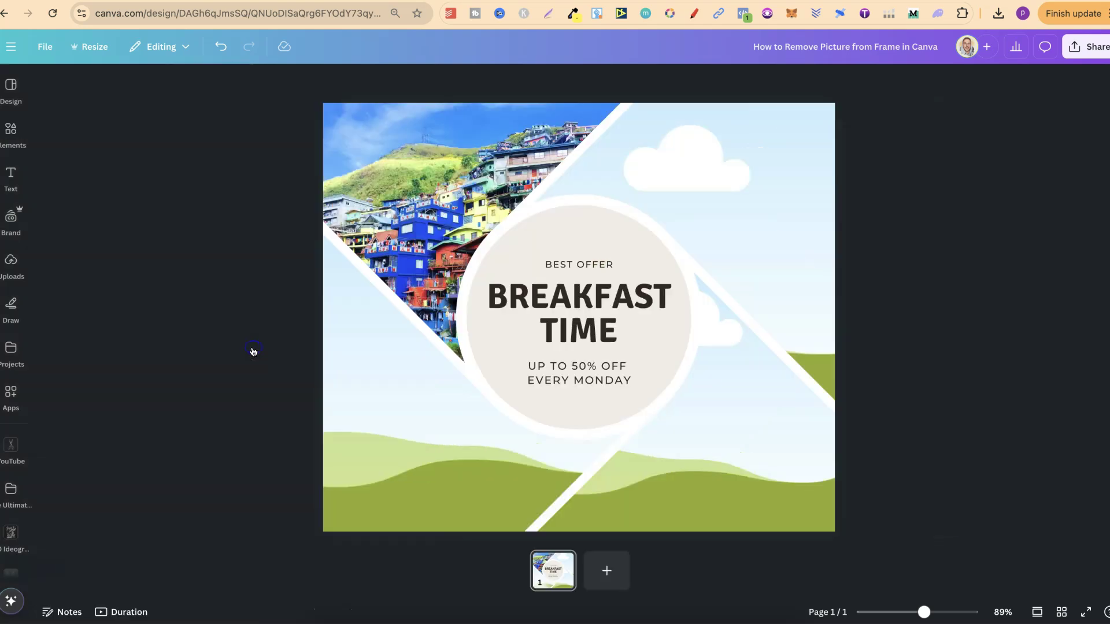